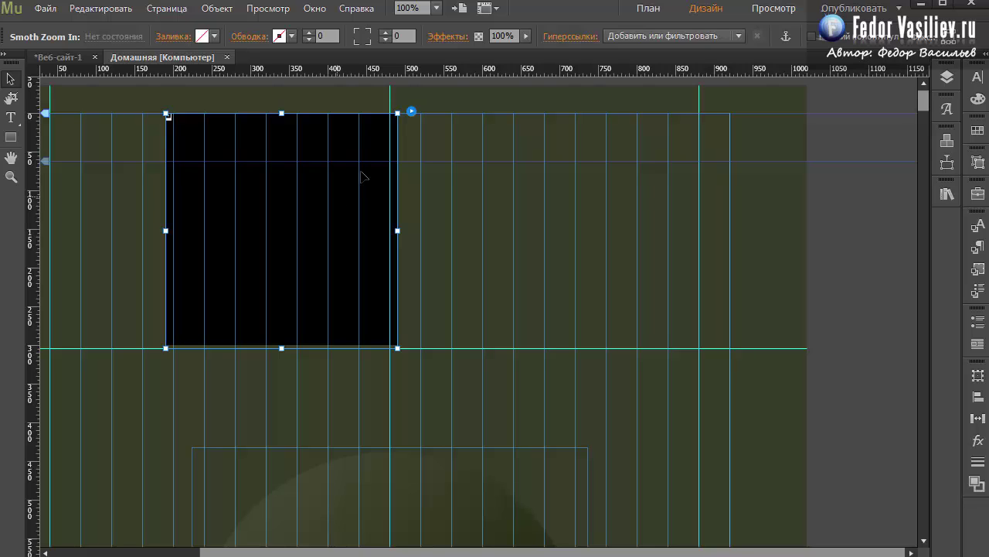
Open the Smoth Zoom In widget's parameters and review the image, heading, hover and margin settings
left_click(414, 113)
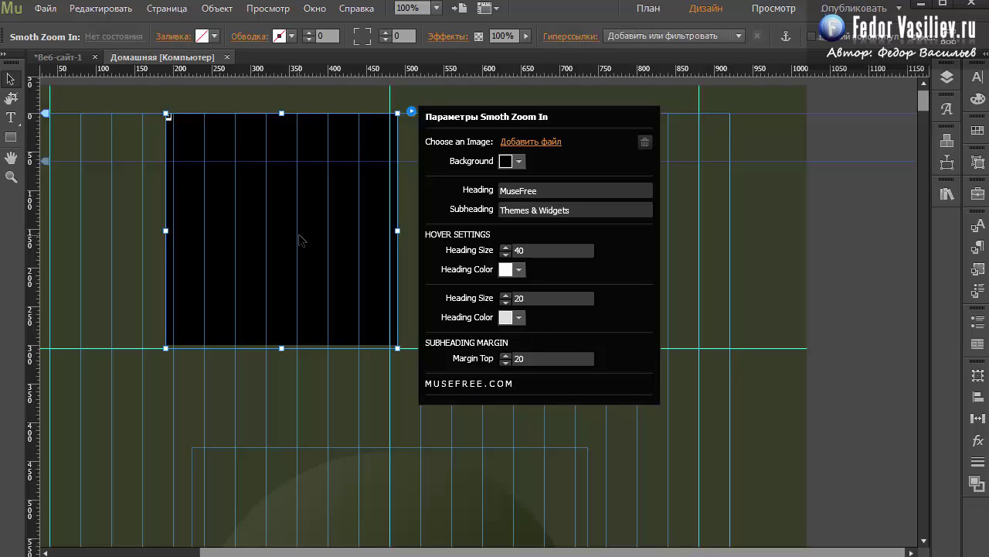
left_click(361, 231)
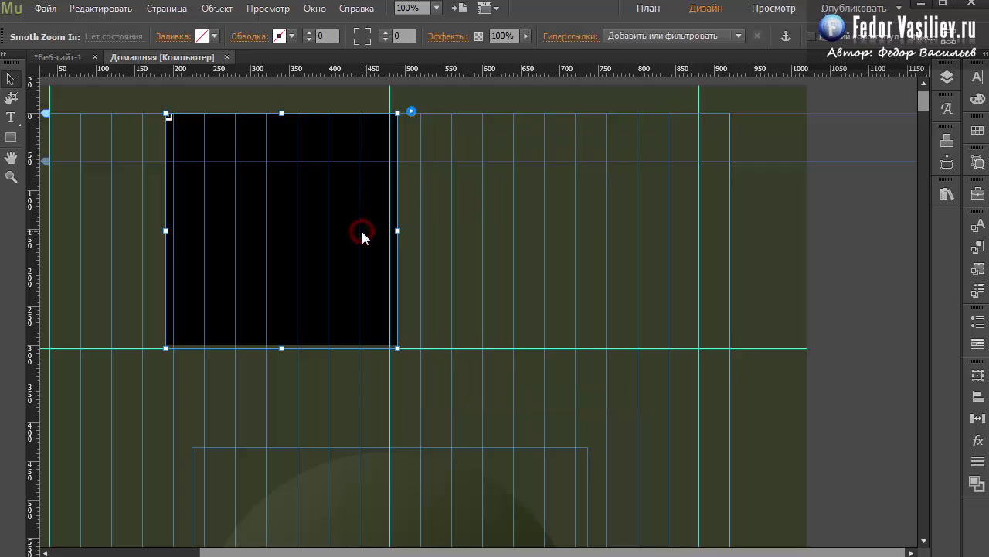
left_click(411, 112)
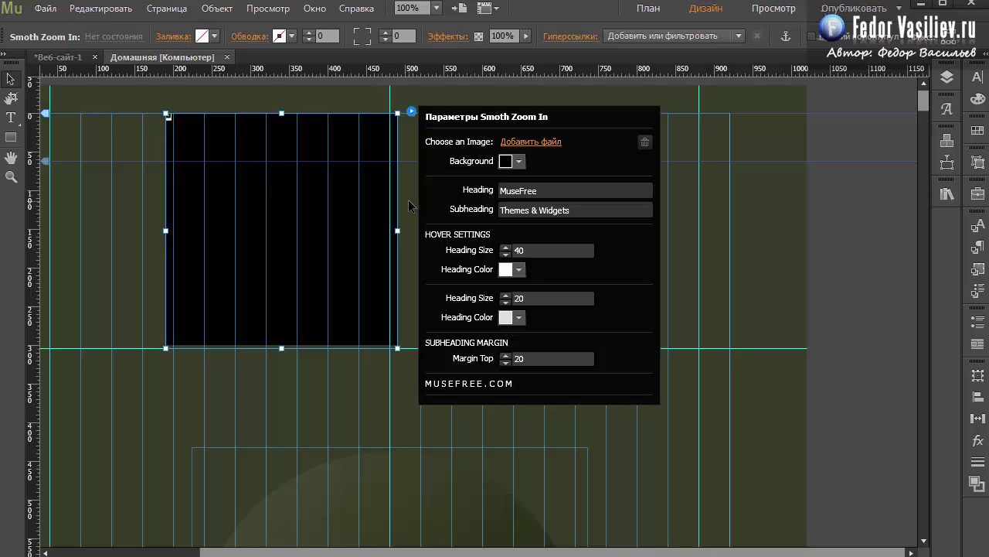
left_click(530, 250)
left_click(330, 289)
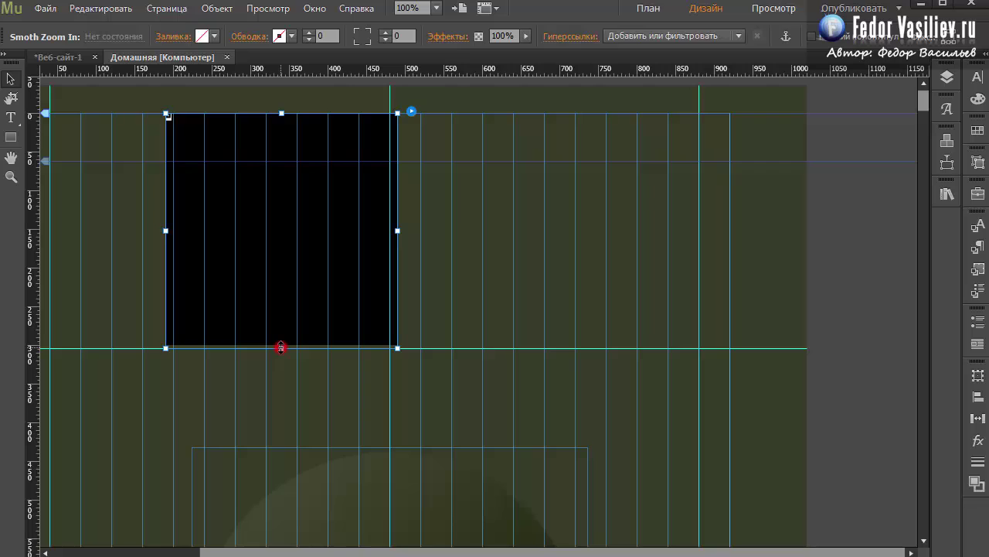
Resize the black widget to about 500 px wide and 300 px high, and move it left to the nearby column guide
left_click_drag(281, 347, 282, 349)
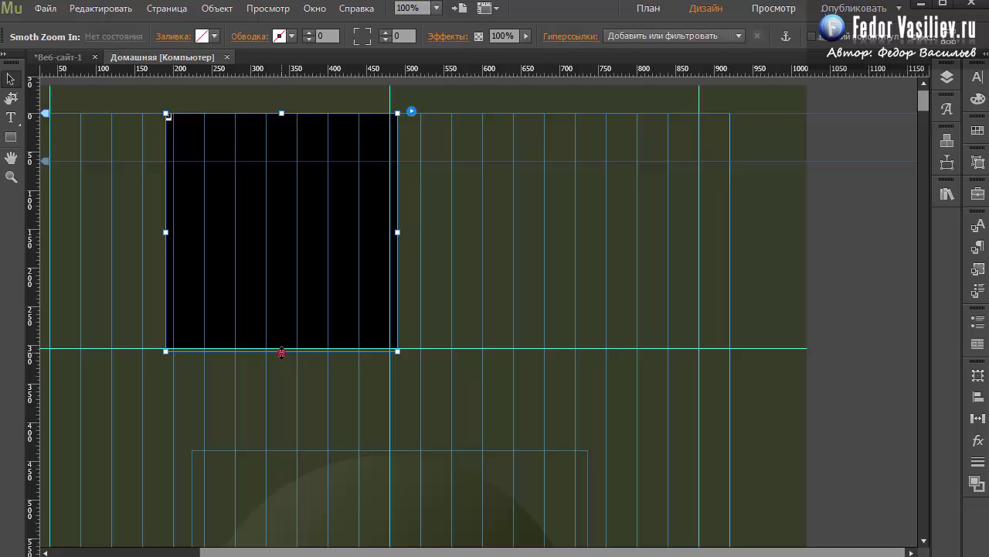
left_click_drag(281, 352, 282, 345)
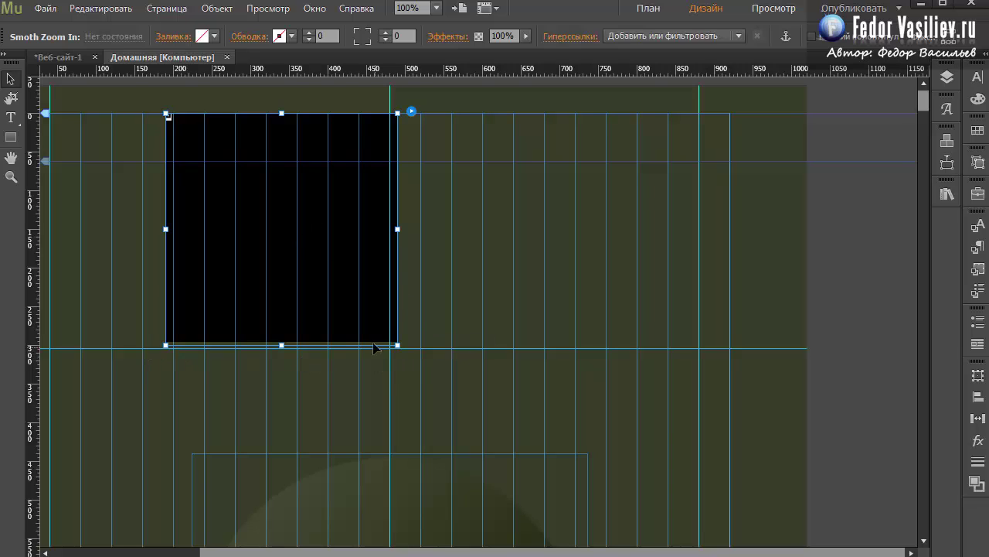
left_click_drag(397, 345, 554, 346)
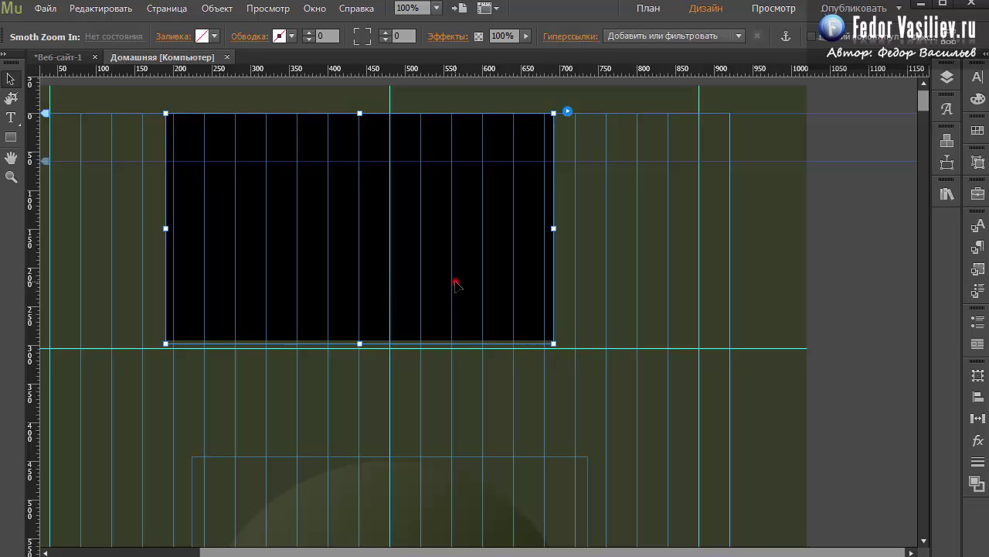
left_click_drag(453, 283, 371, 287)
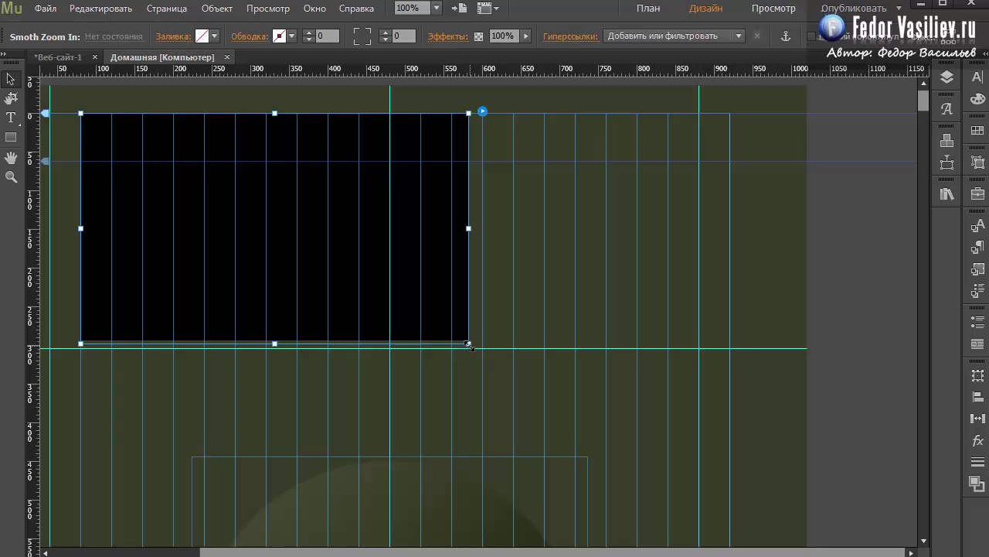
Add 70311050.jpg from the "клубные обои" folder as the widget's image
left_click(482, 111)
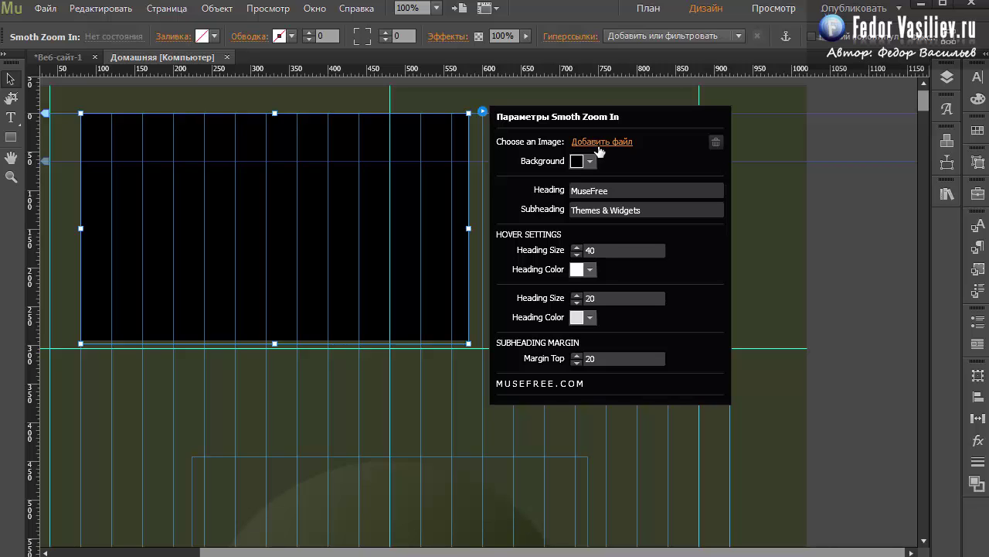
left_click(601, 144)
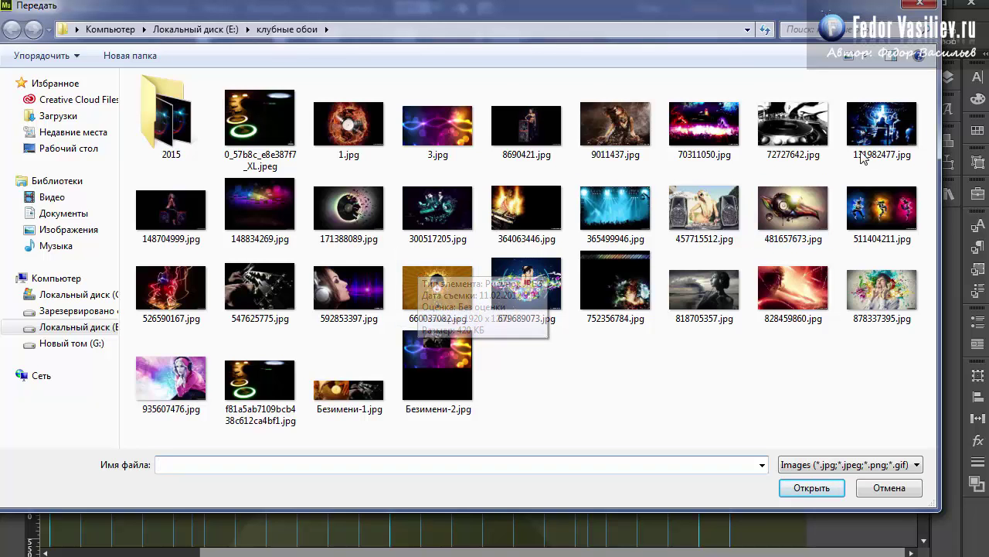
left_click(705, 133)
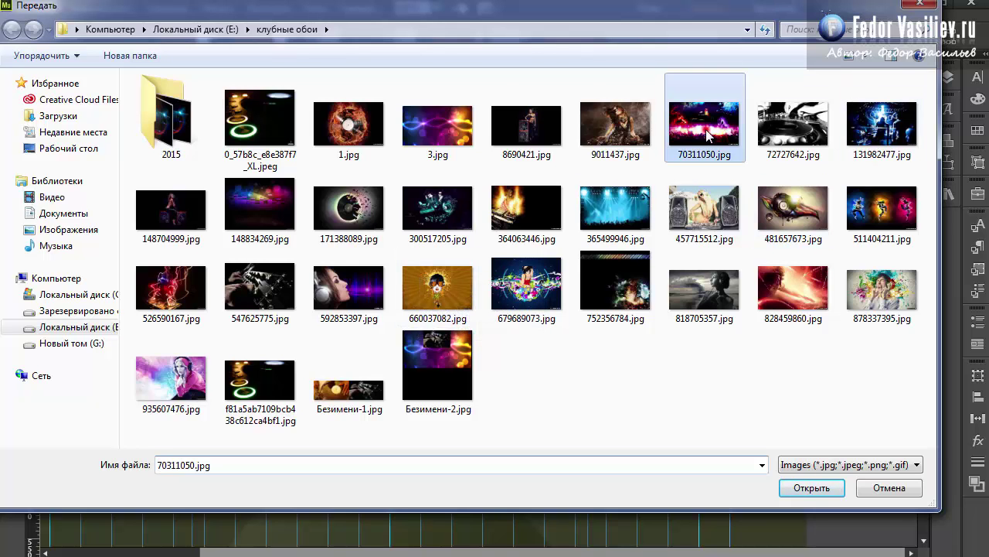
left_click(812, 488)
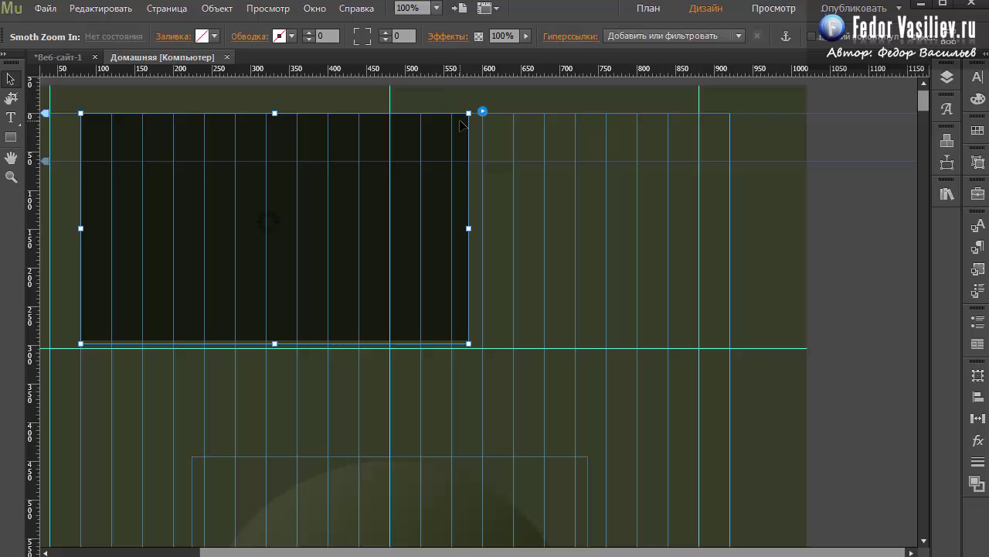
left_click(250, 244)
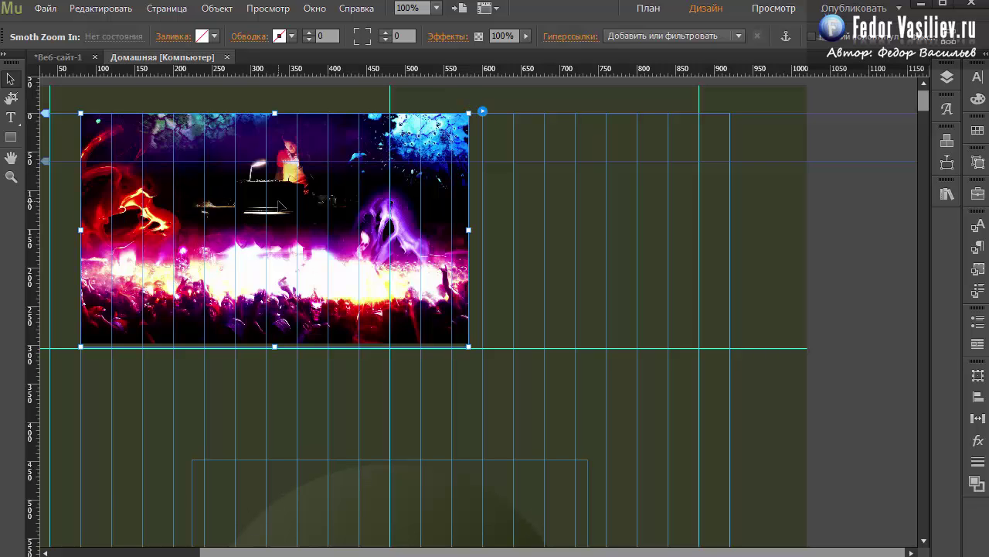
Set the widget's background color to the green (Зеленый) swatch
left_click(482, 112)
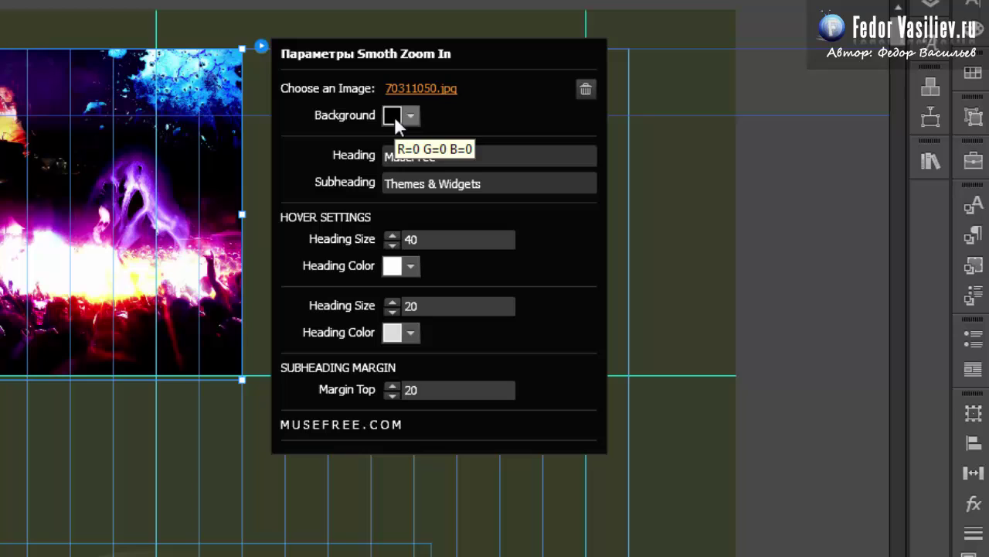
left_click(391, 117)
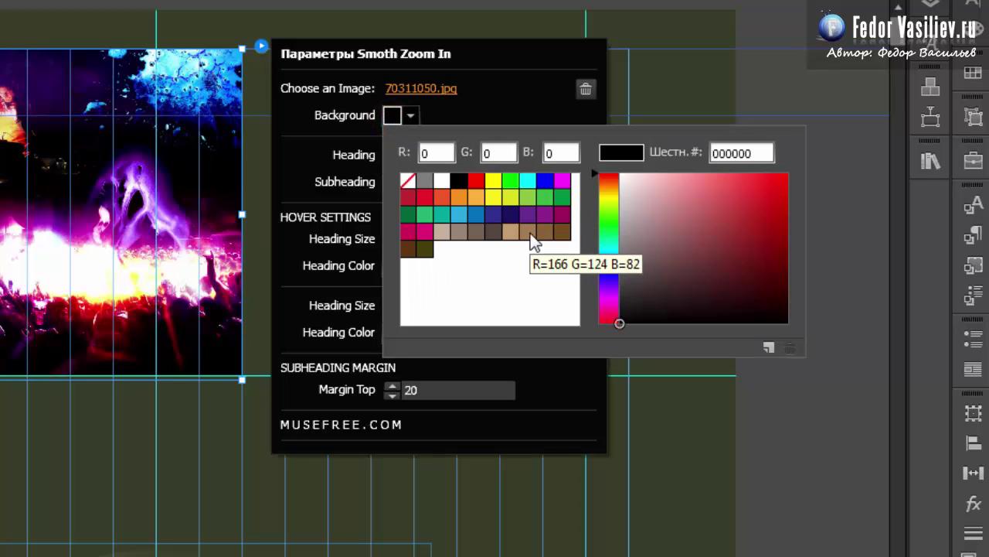
left_click(511, 180)
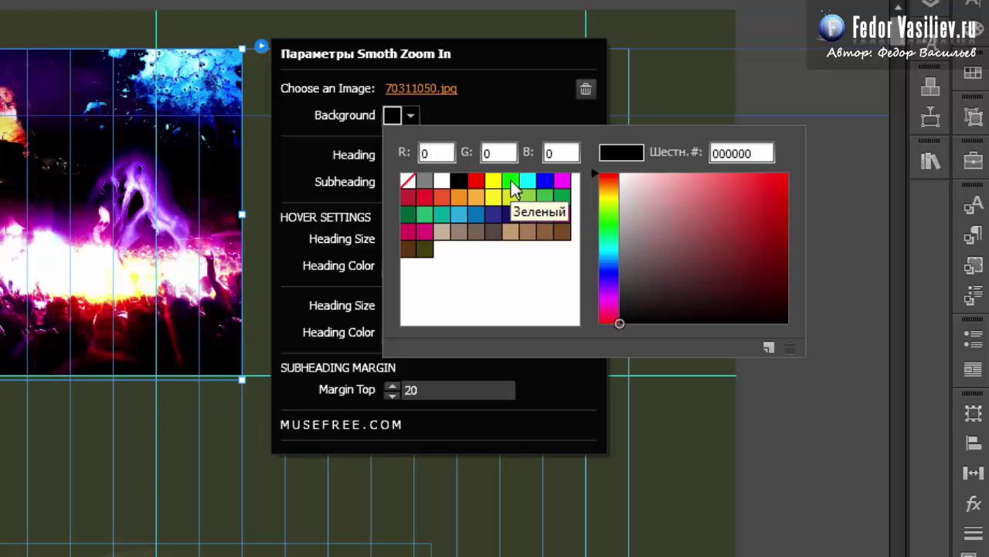
left_click(499, 109)
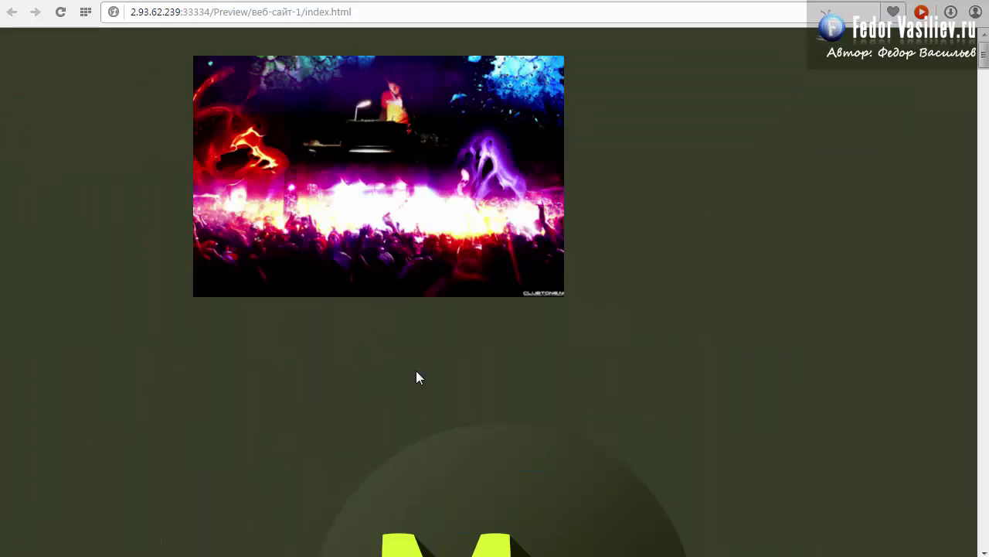
Check the image's hover effect in the browser preview and return to the page design
mouse_move(349, 168)
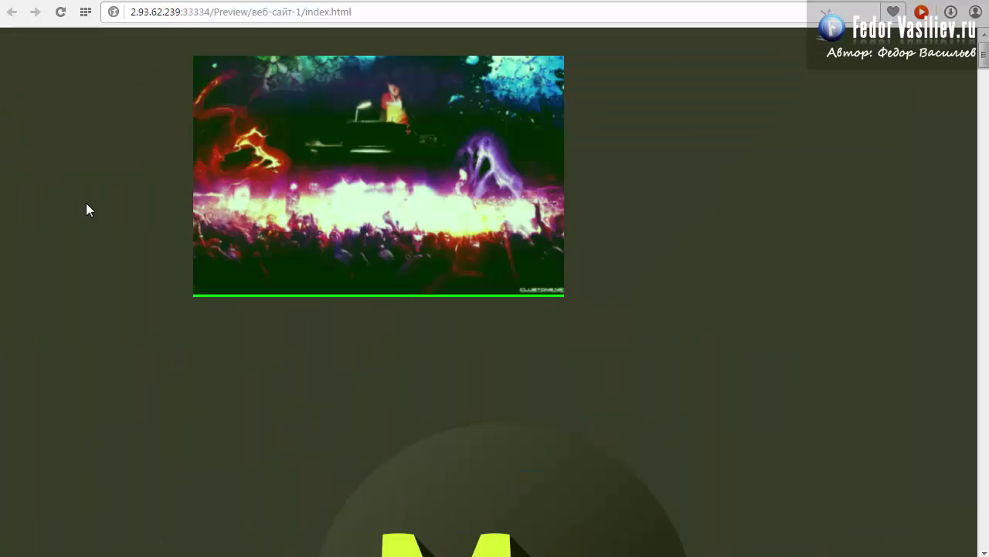
mouse_move(293, 223)
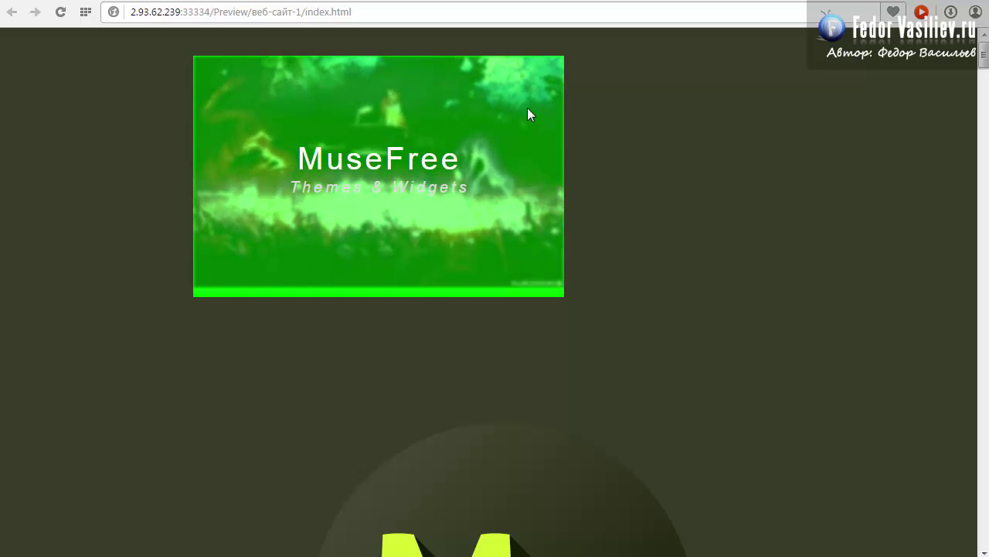
key("alt+Tab")
Adjust the widget's bottom edge to the horizontal guide, checking its height in a browser preview of the page
left_click_drag(266, 348, 268, 340)
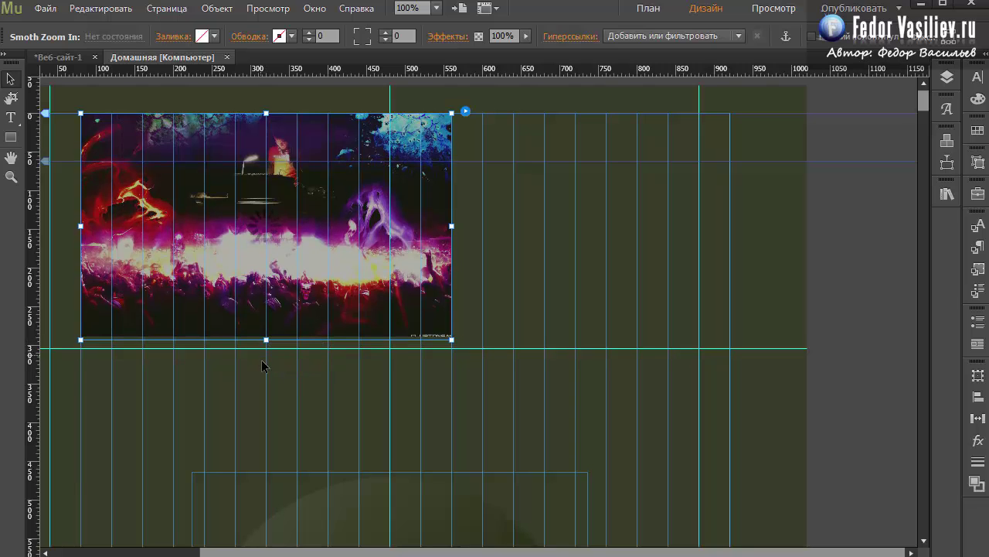
left_click(44, 8)
left_click(140, 272)
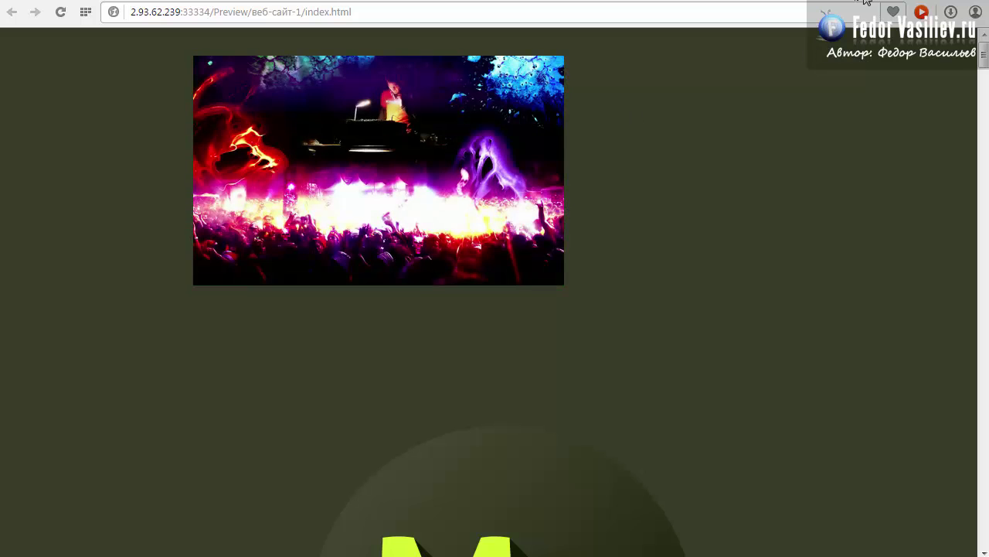
key("alt+F4")
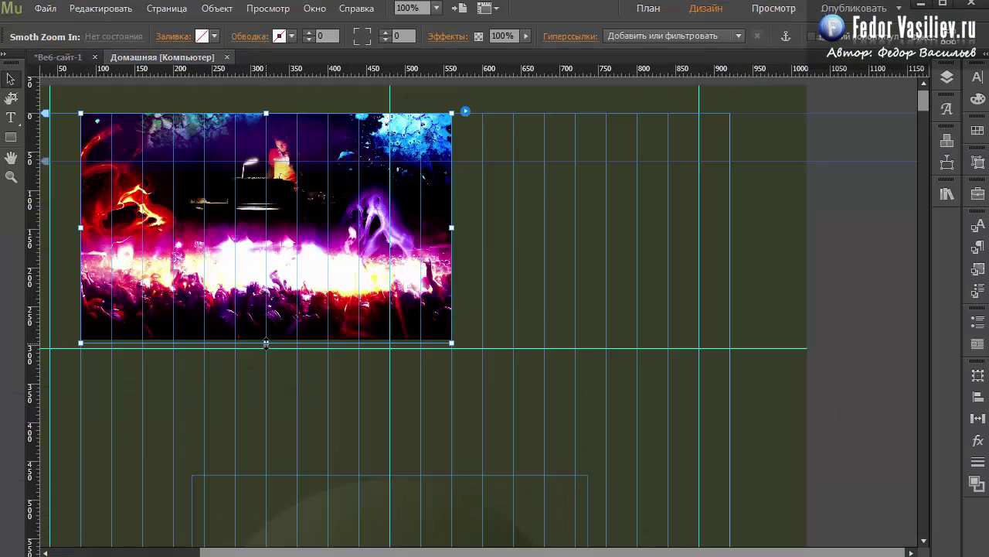
left_click_drag(265, 342, 265, 349)
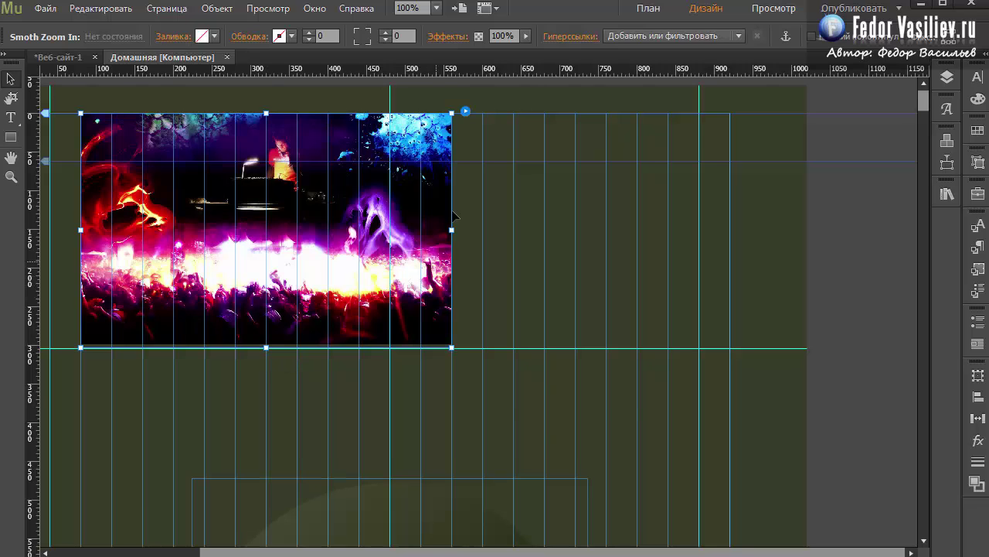
Change the widget's heading to "Adobe Muse"
double_click(585, 191)
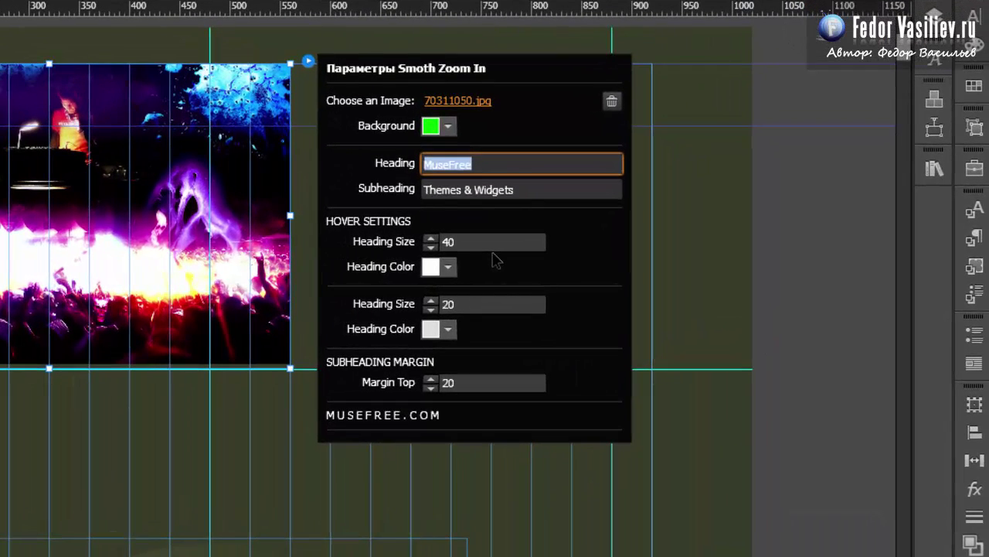
type("Фв")
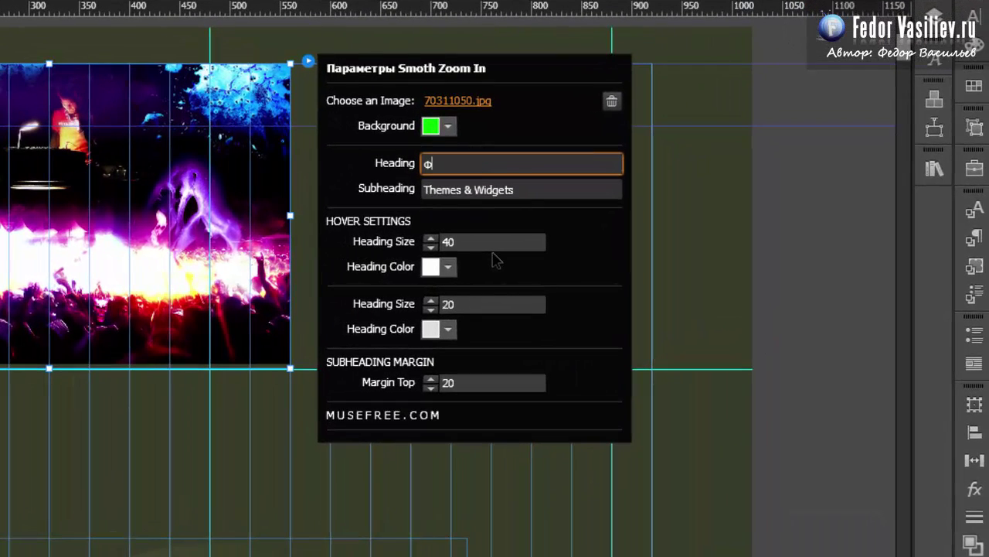
key("BackSpace")
key("BackSpace")
type("Ado")
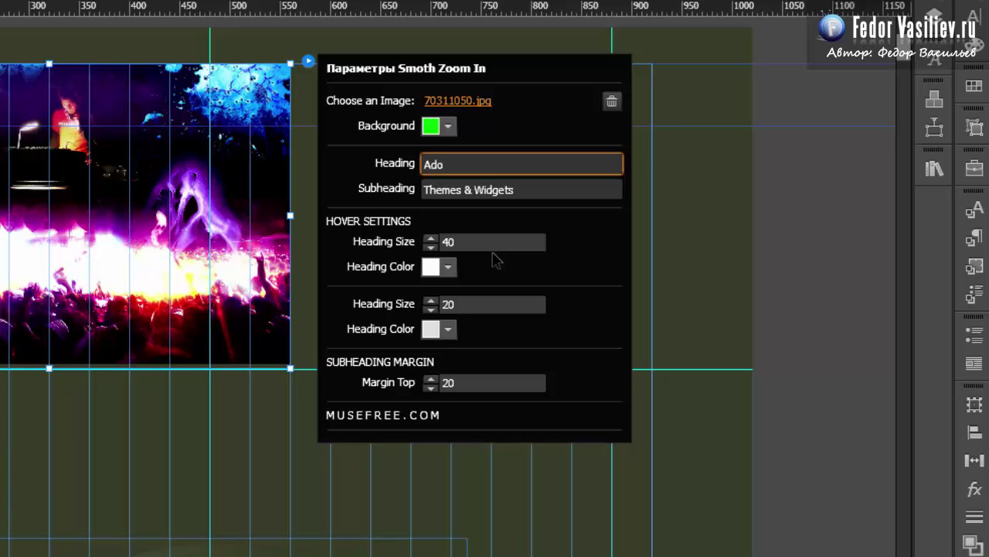
type("be Muse")
left_click(473, 202)
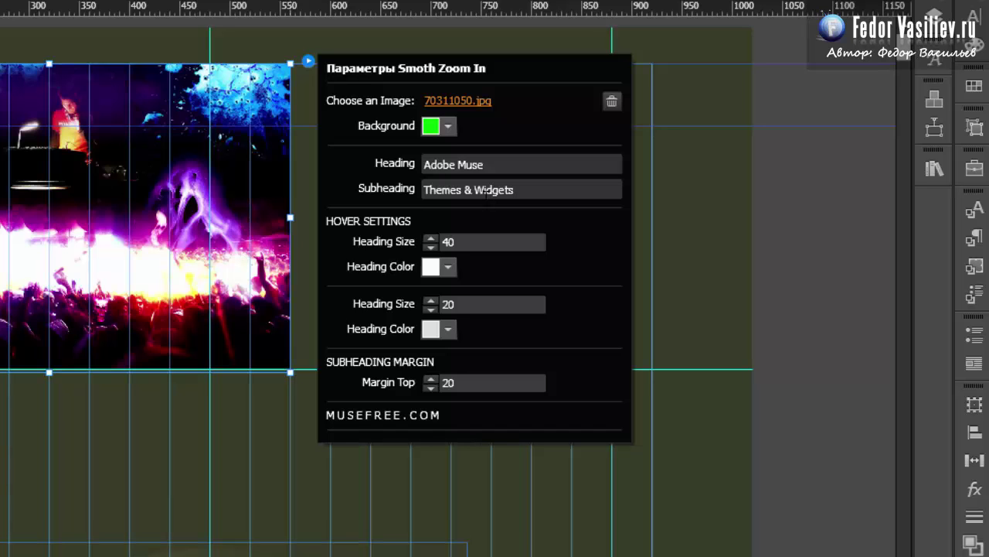
Replace the widget's subheading with "Школа" followed by the school author's full name
left_click(485, 193)
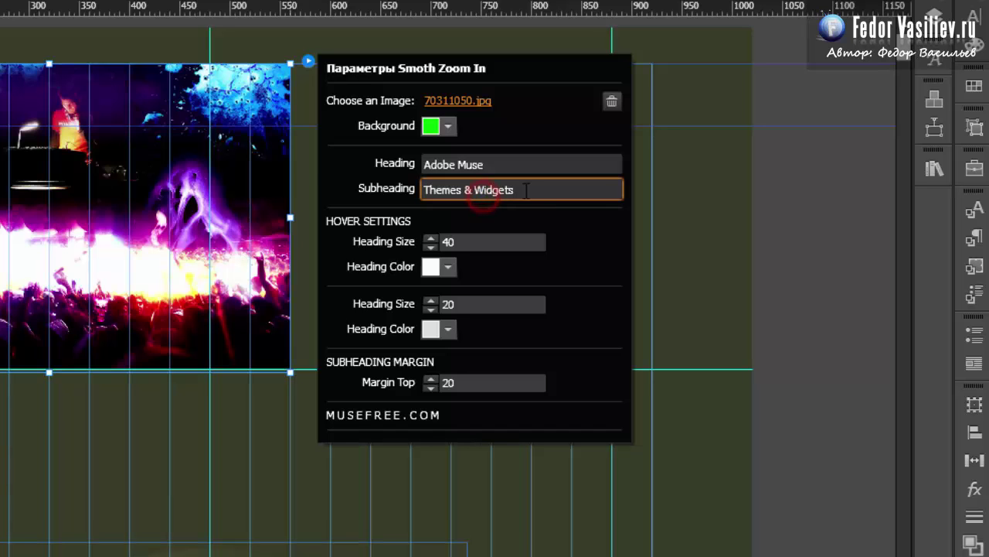
left_click(530, 189)
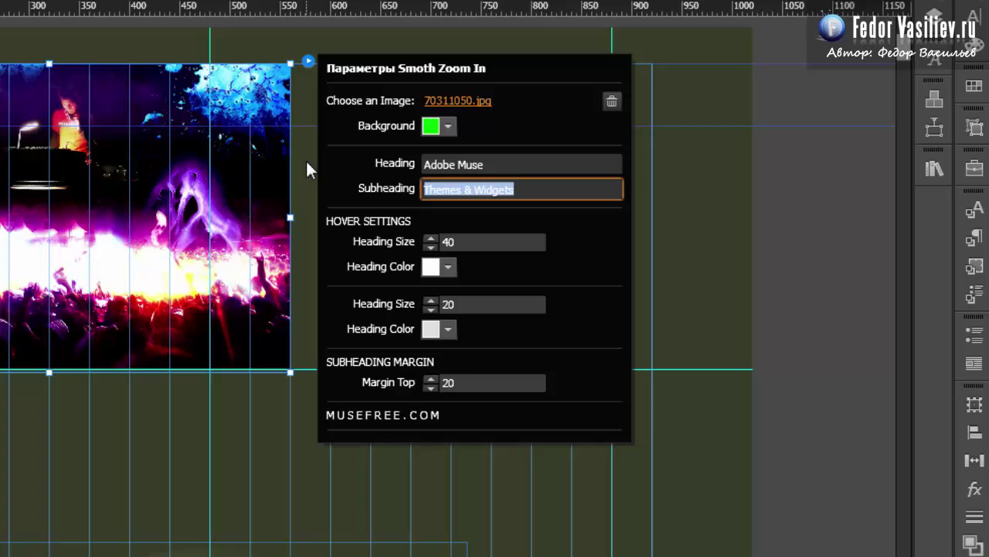
type("Школ")
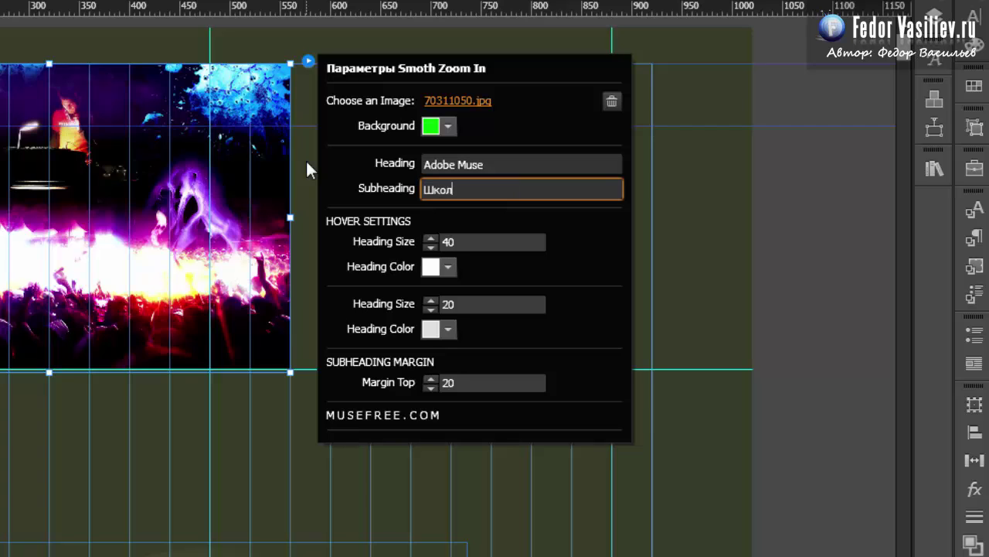
type("а Федора Васильева")
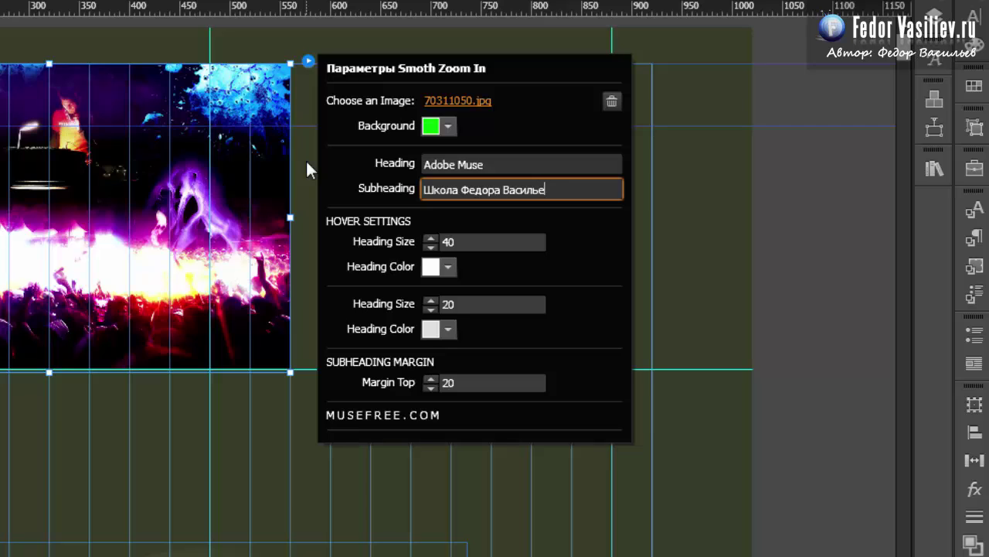
left_click(518, 159)
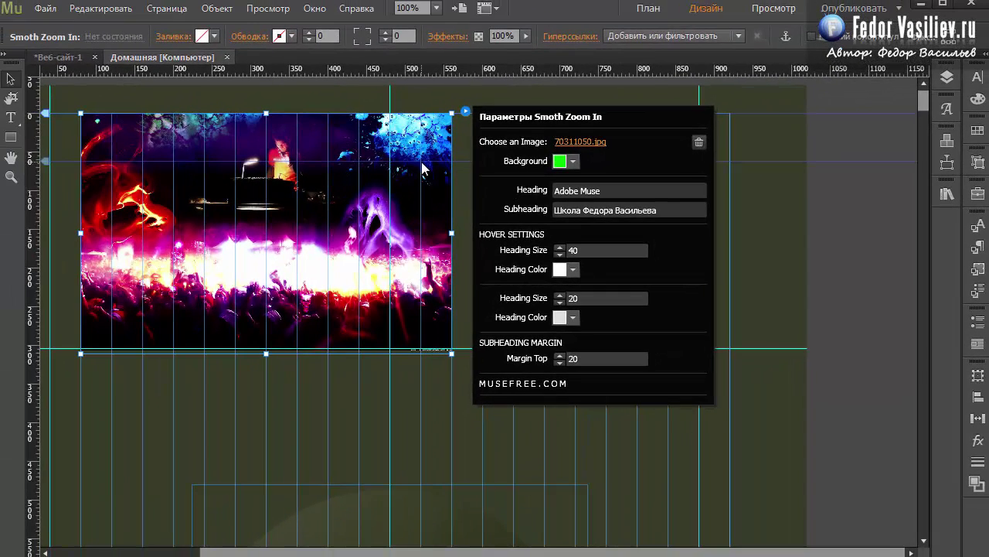
Apply the web font DjflNt0V to the Smoth Zoom In widget's text and preview the page in the browser
left_click(11, 118)
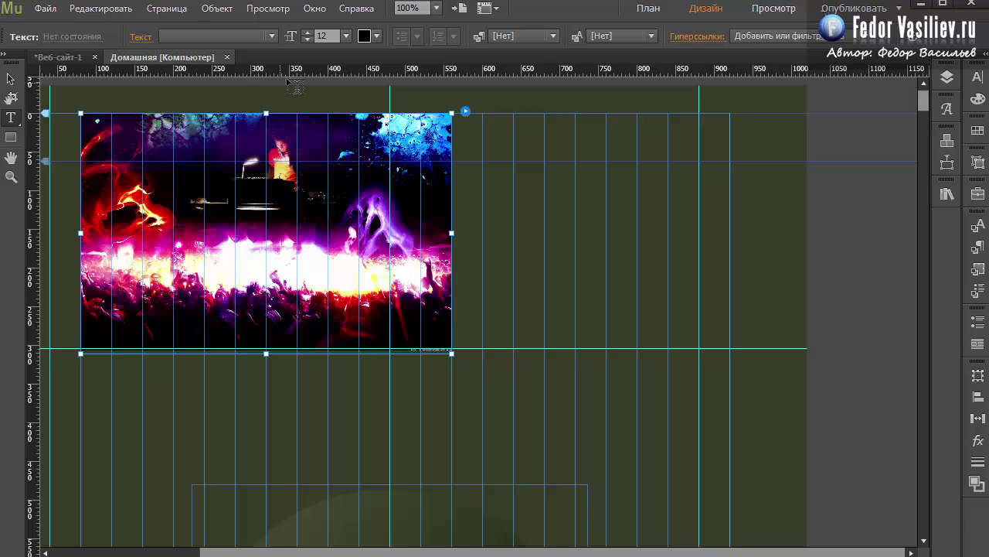
left_click(271, 36)
left_click(185, 99)
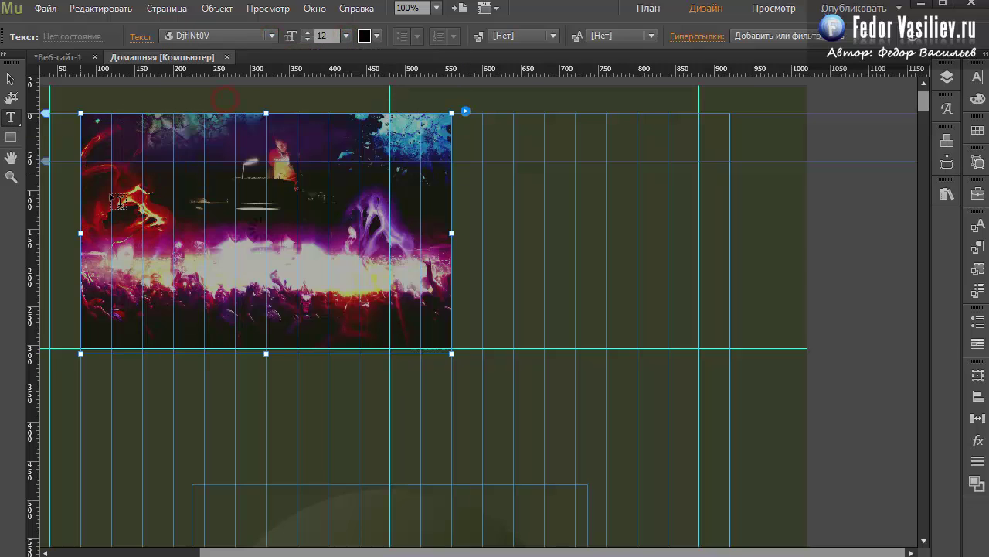
left_click(44, 9)
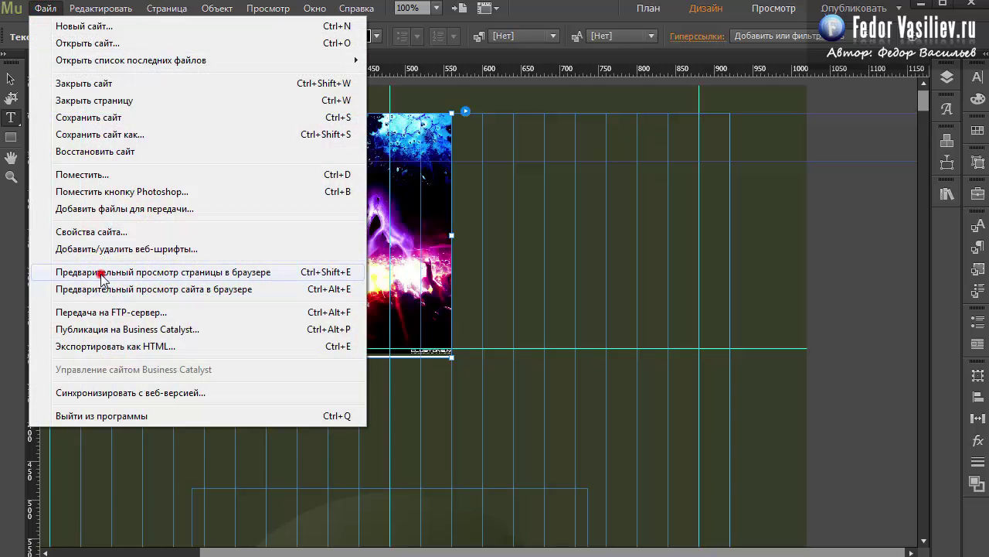
left_click(100, 272)
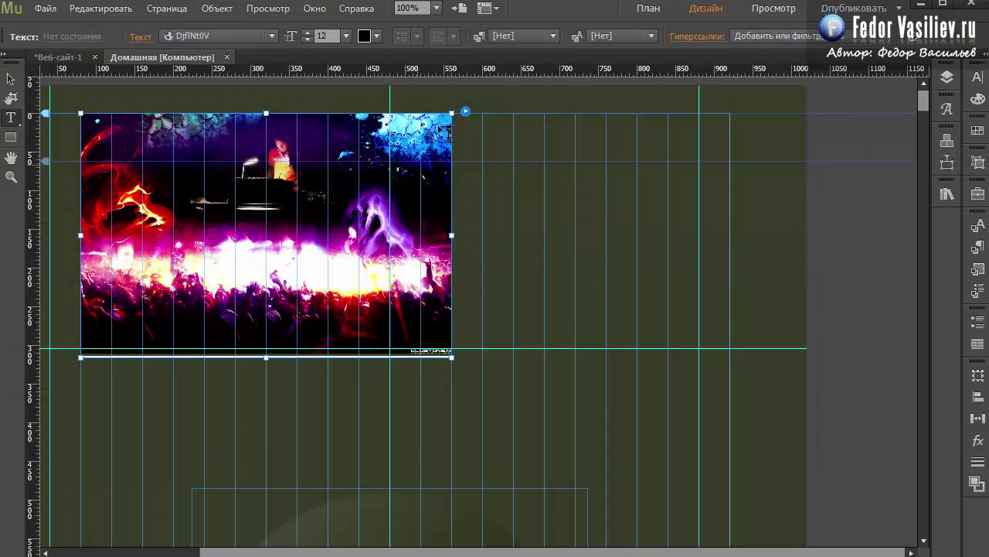
Set the widget's background colour to none in its Smoth Zoom In options
left_click(464, 113)
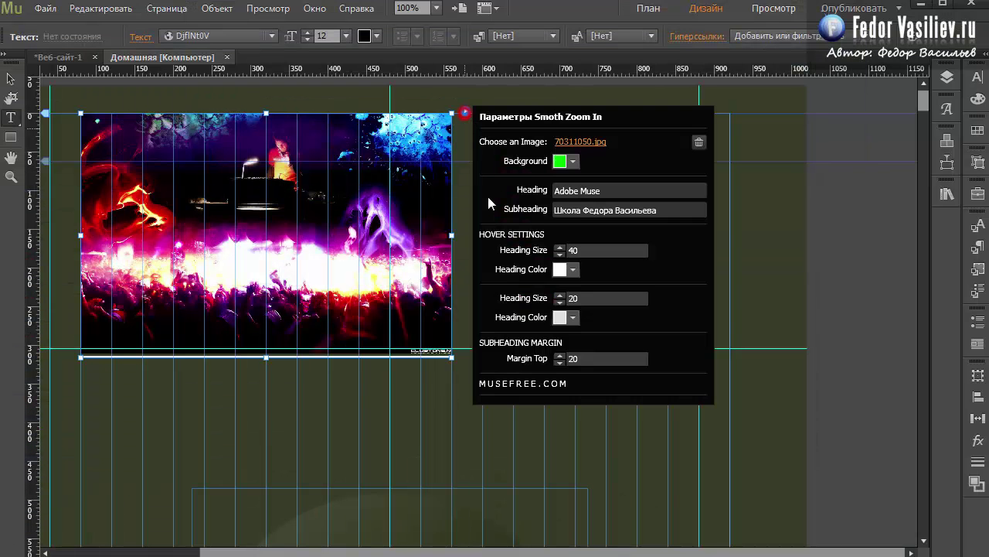
left_click(559, 161)
left_click(571, 209)
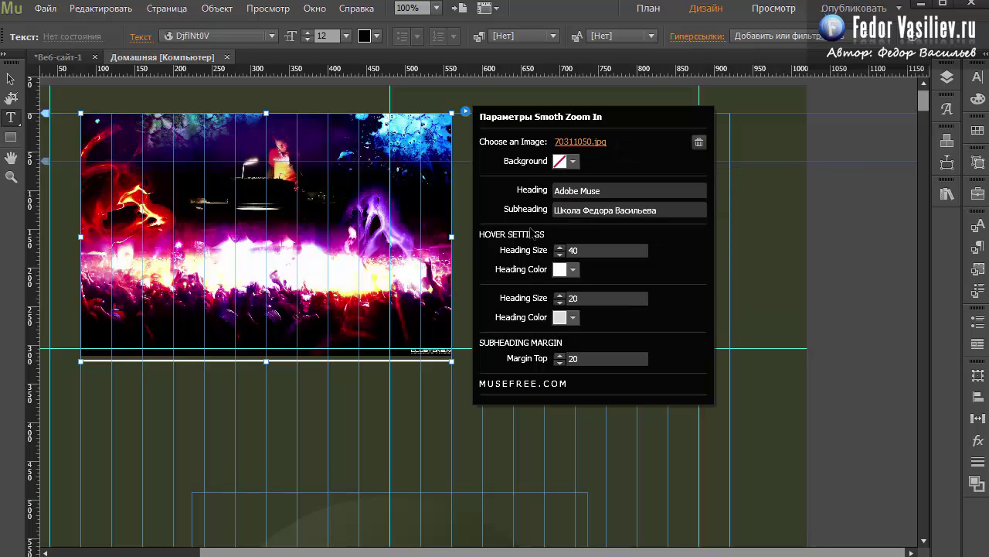
left_click(607, 190)
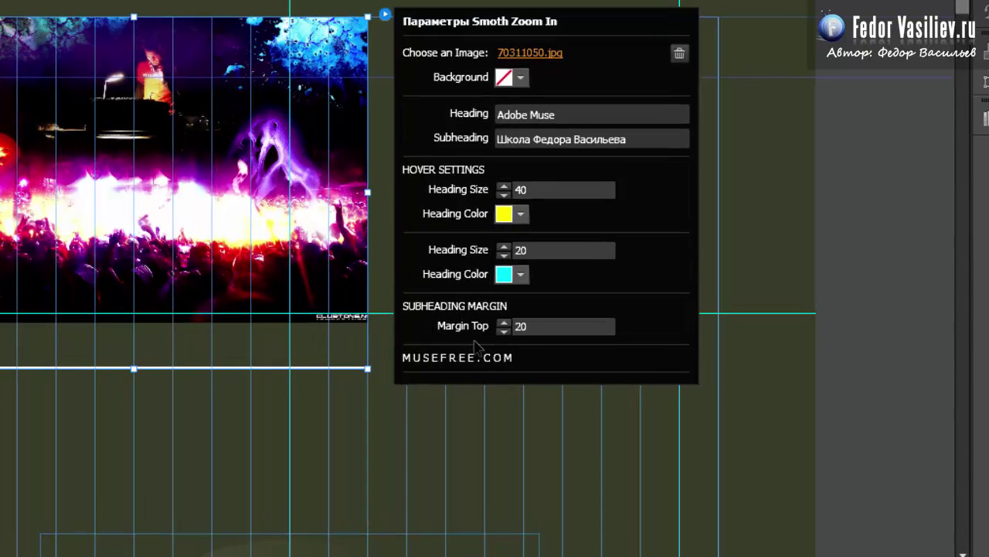
Set the subheading's top margin to 30 and preview the page in the browser
left_click(520, 325)
left_click(520, 326)
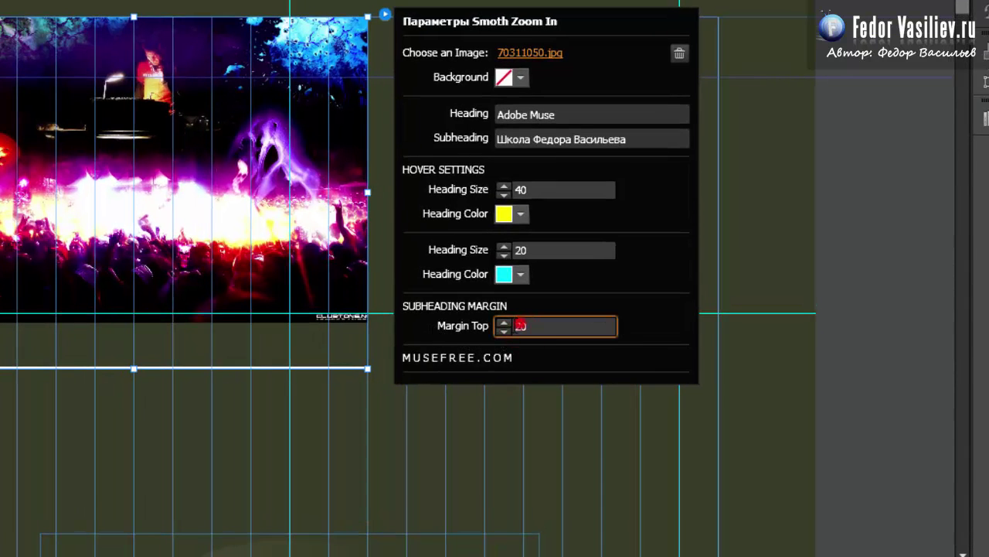
type("30")
key("Return")
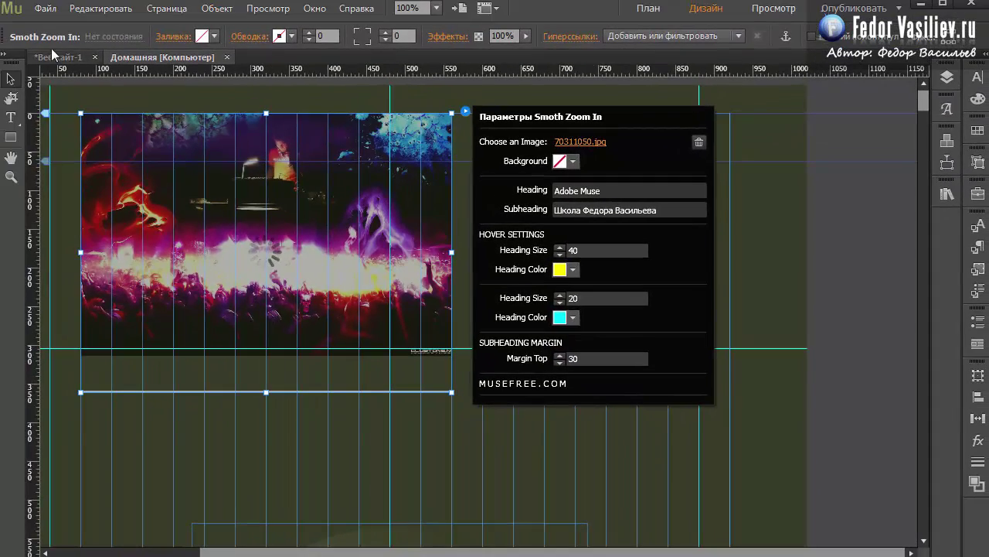
left_click(45, 8)
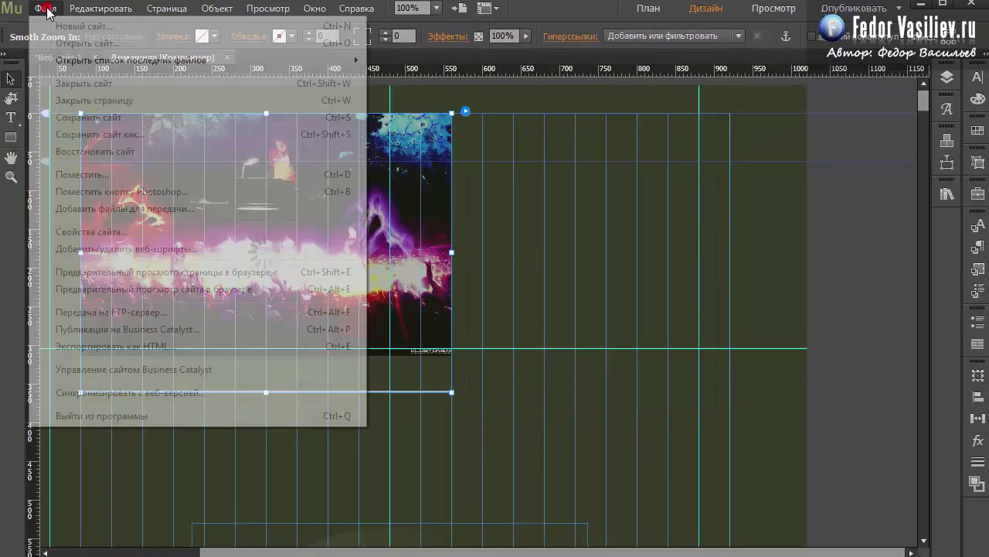
left_click(159, 272)
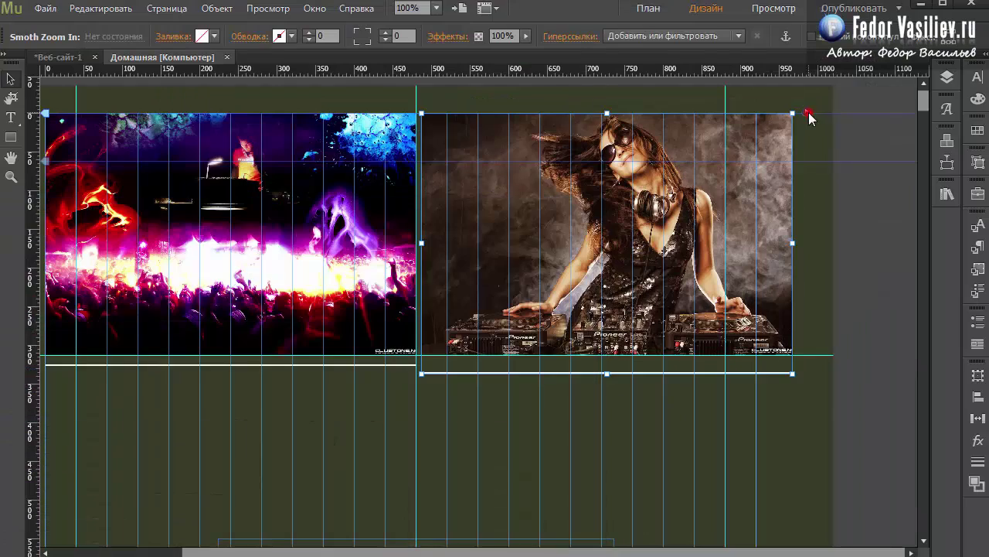
Review the options of the second widget, which uses 9011437.jpg, and check both widgets in a browser preview of the page
left_click(806, 110)
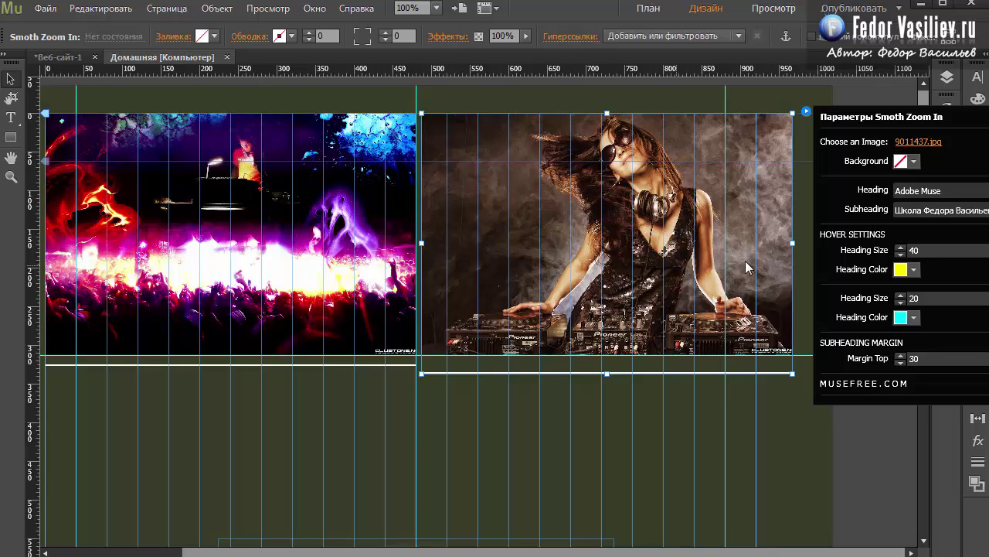
left_click(523, 417)
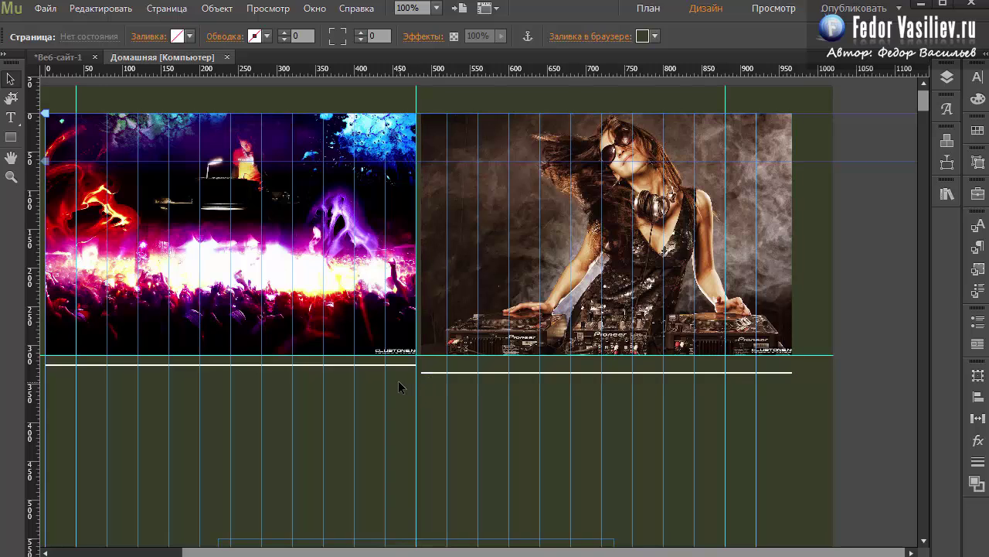
left_click(777, 128)
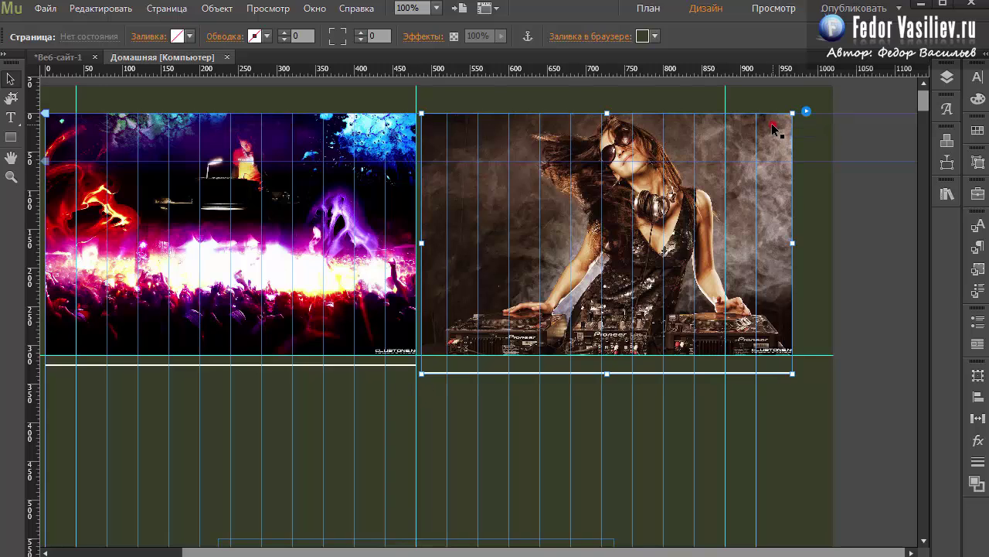
left_click(805, 112)
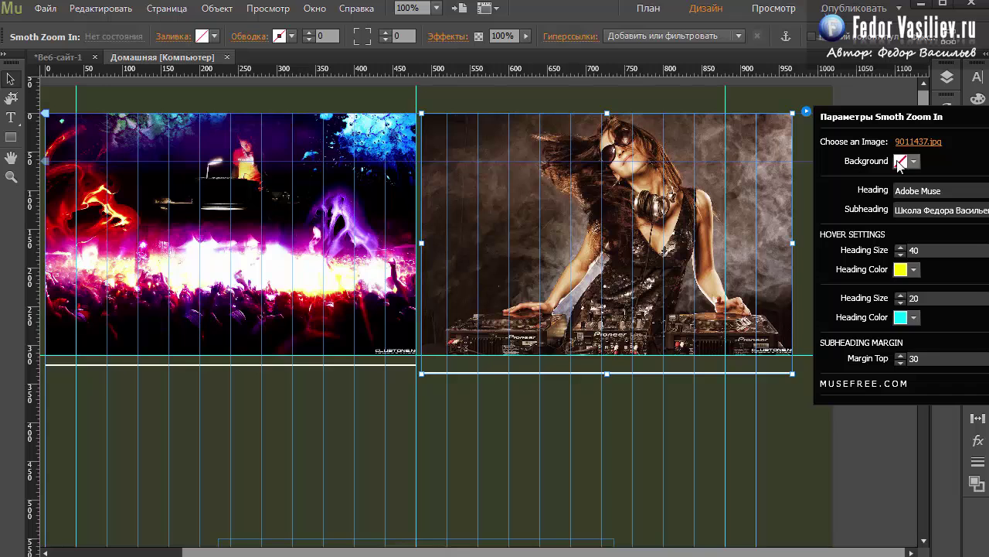
left_click(423, 442)
left_click(45, 9)
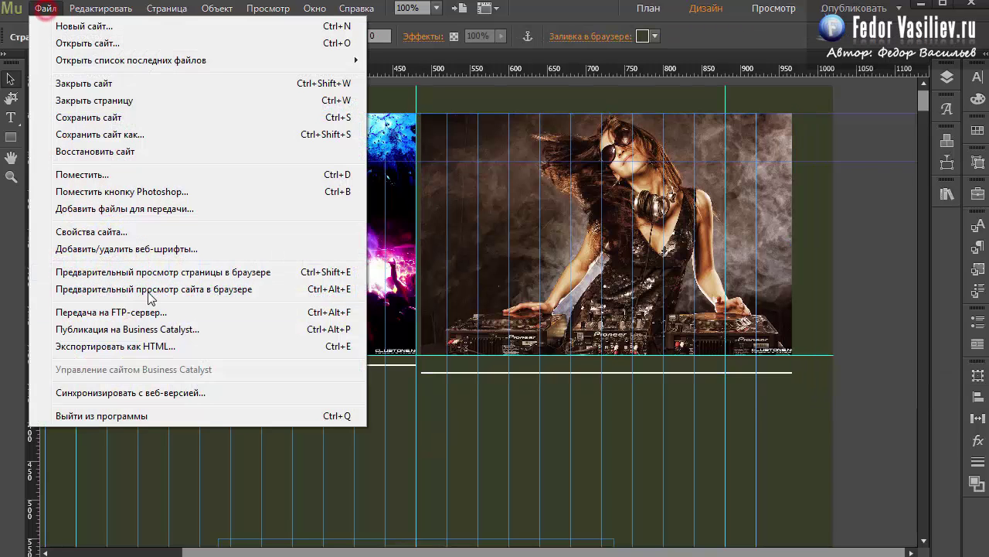
left_click(147, 272)
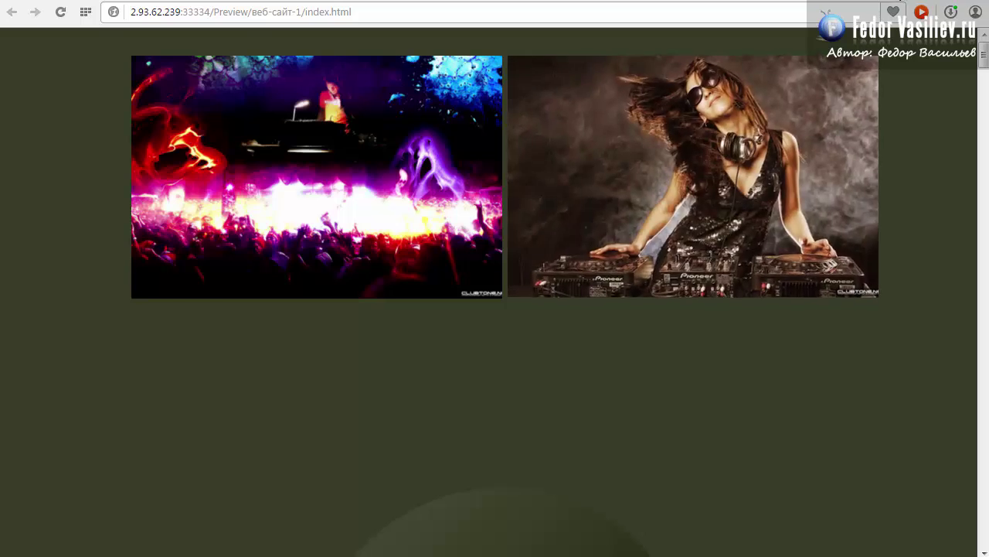
key("alt+Tab")
Delete the second widget and place a duplicate of the first widget beside the original, just past the middle vertical guide
key("Delete")
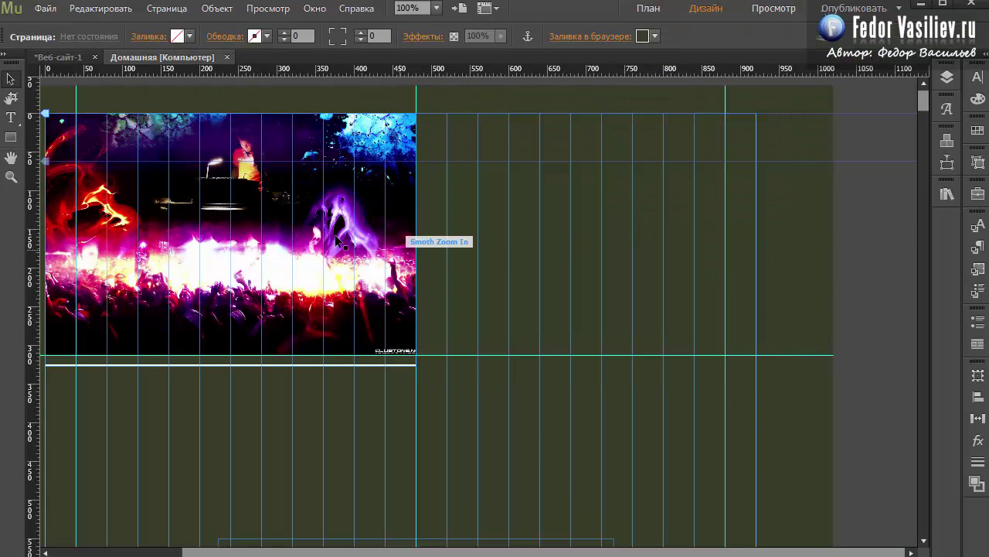
left_click(340, 230)
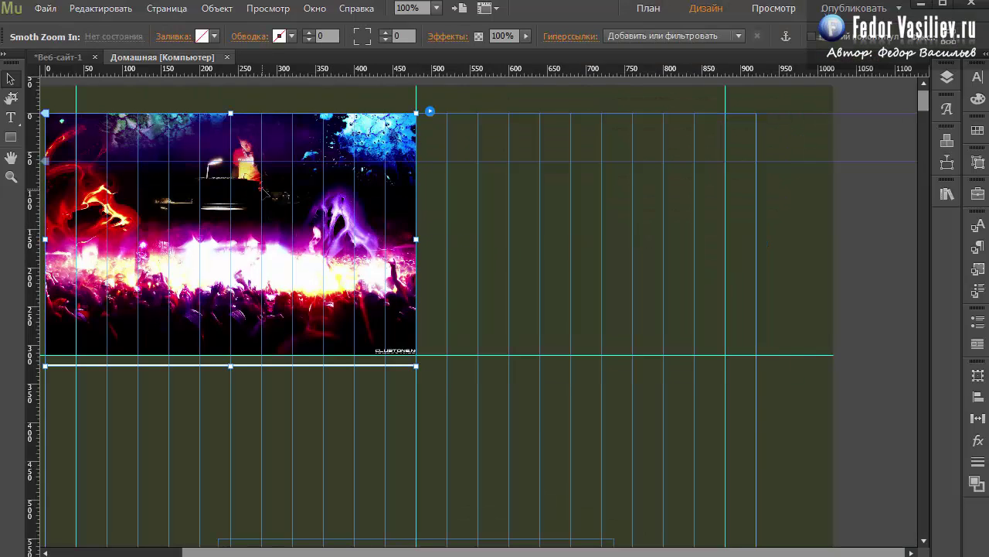
scroll(232, 255, "left", 1)
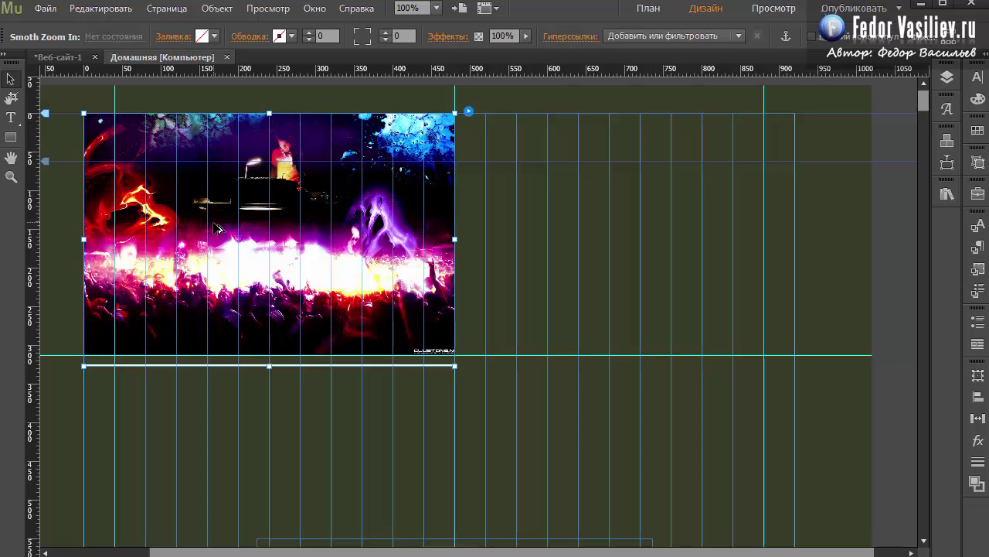
left_click_drag(217, 228, 591, 224)
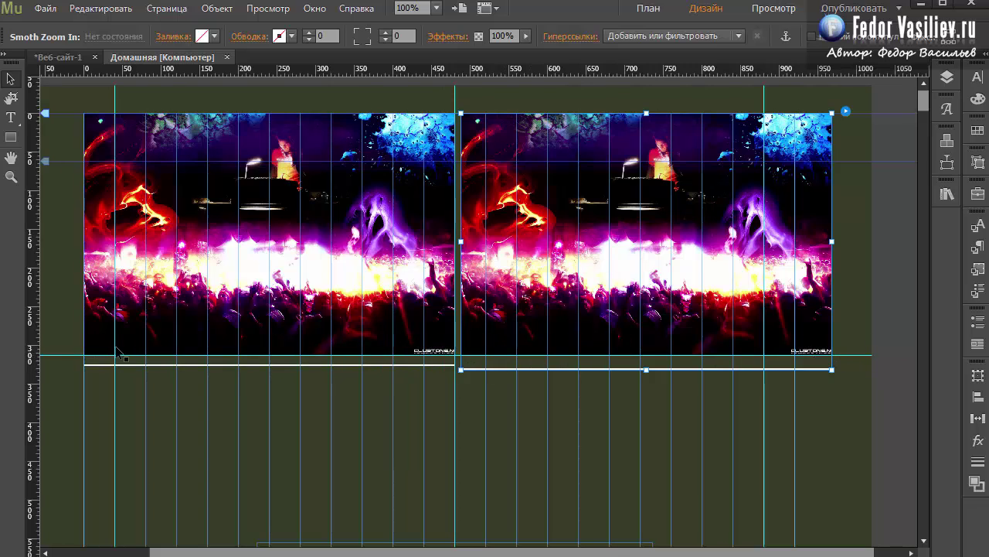
Replace the duplicated widget's image with 9011437.jpg from the клубные обои folder
left_click(846, 111)
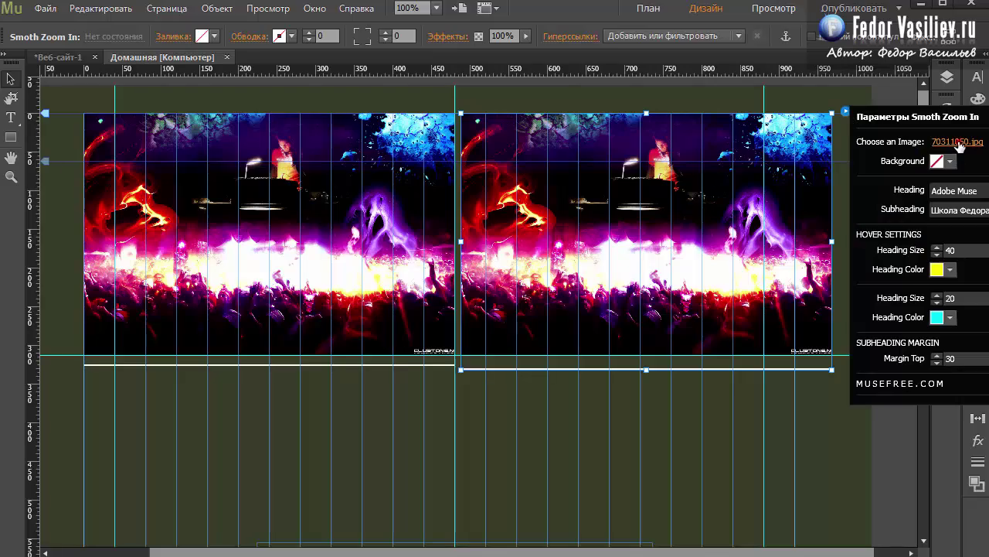
left_click(958, 144)
left_click(623, 139)
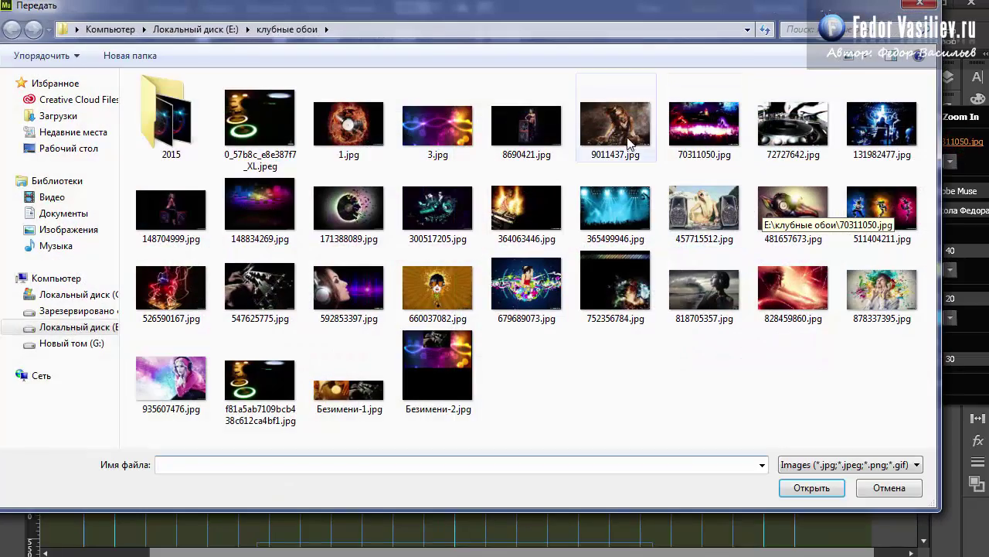
left_click(796, 486)
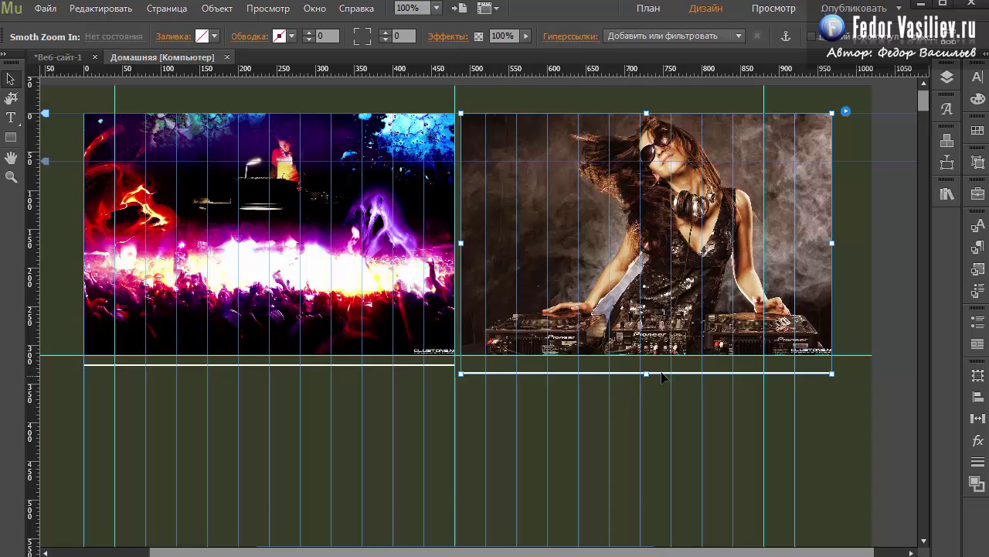
Preview the page in the browser and check the hover effect on both images
left_click(45, 8)
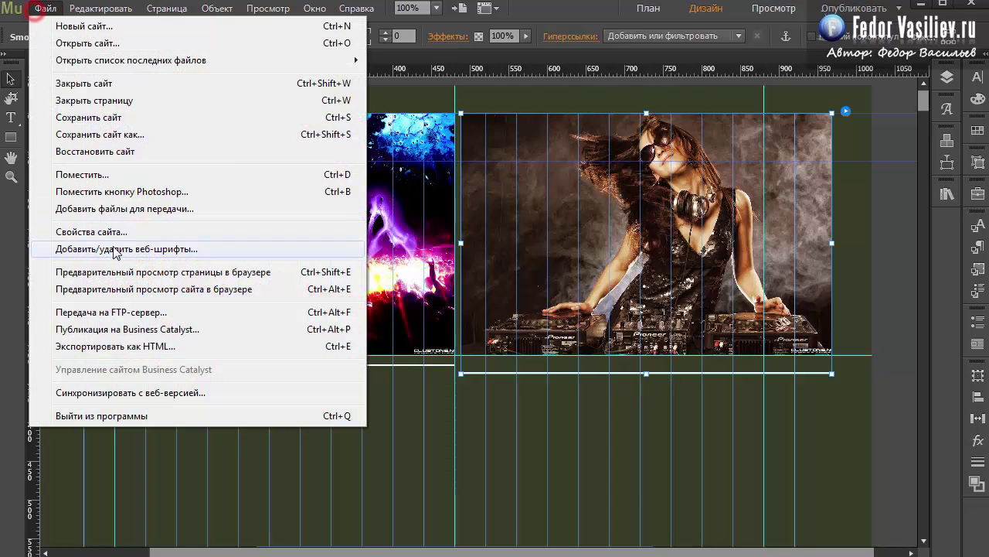
left_click(120, 272)
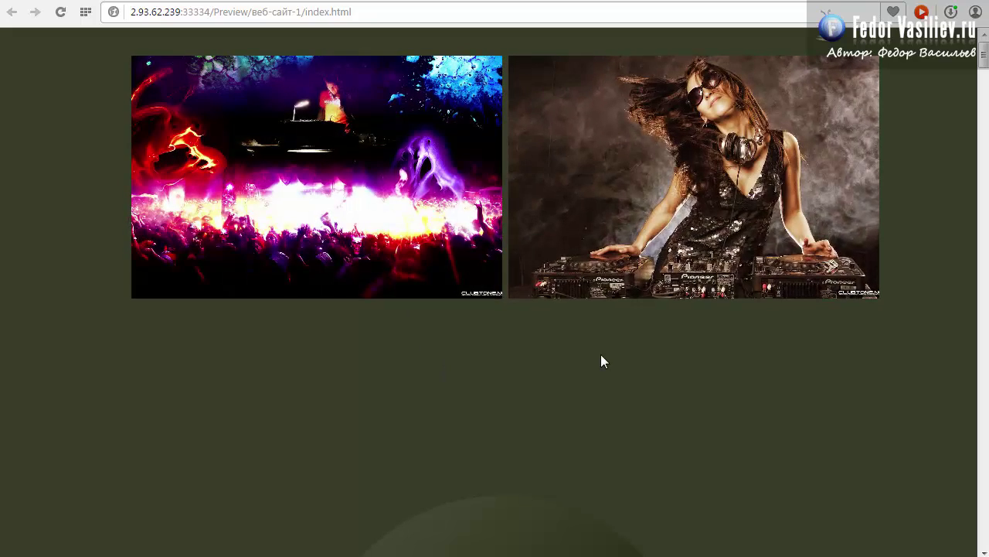
mouse_move(407, 235)
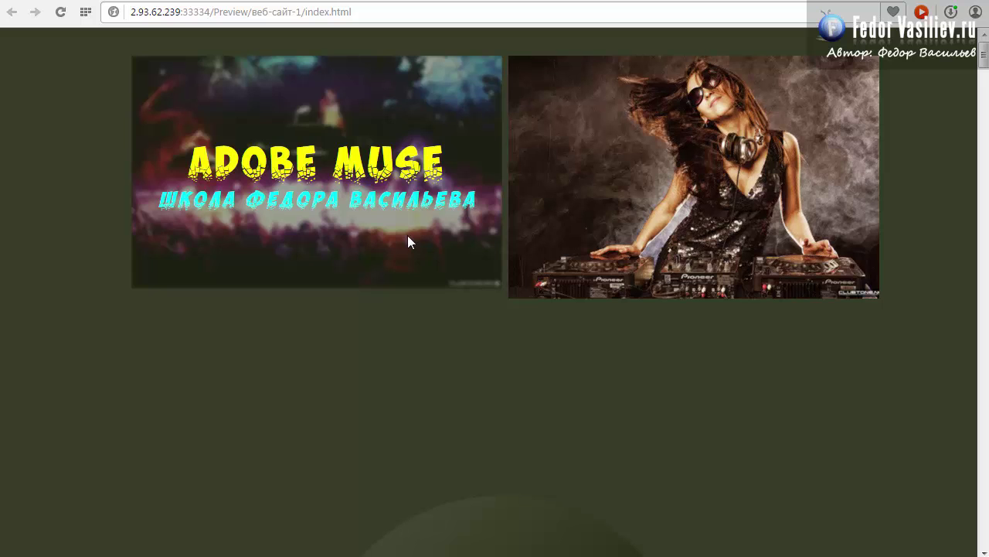
mouse_move(654, 252)
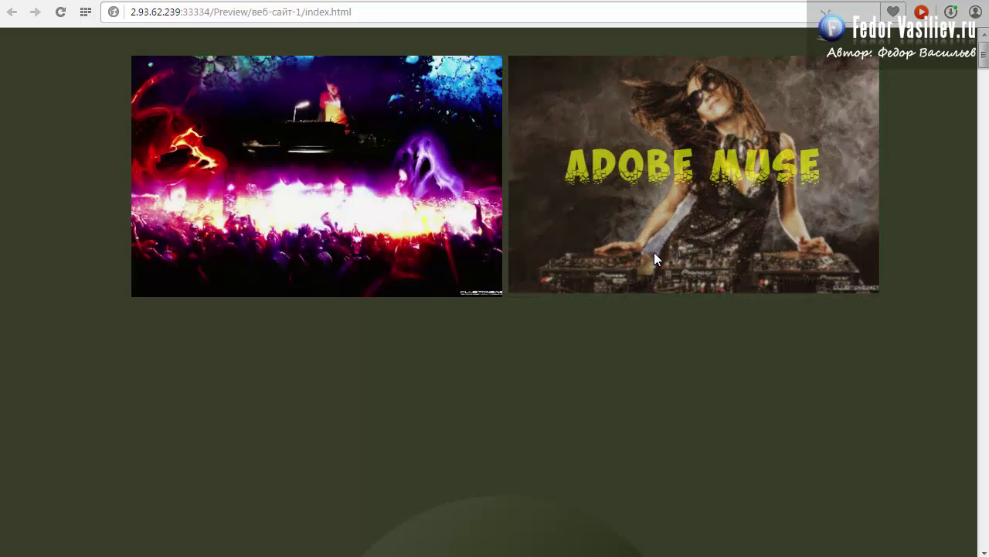